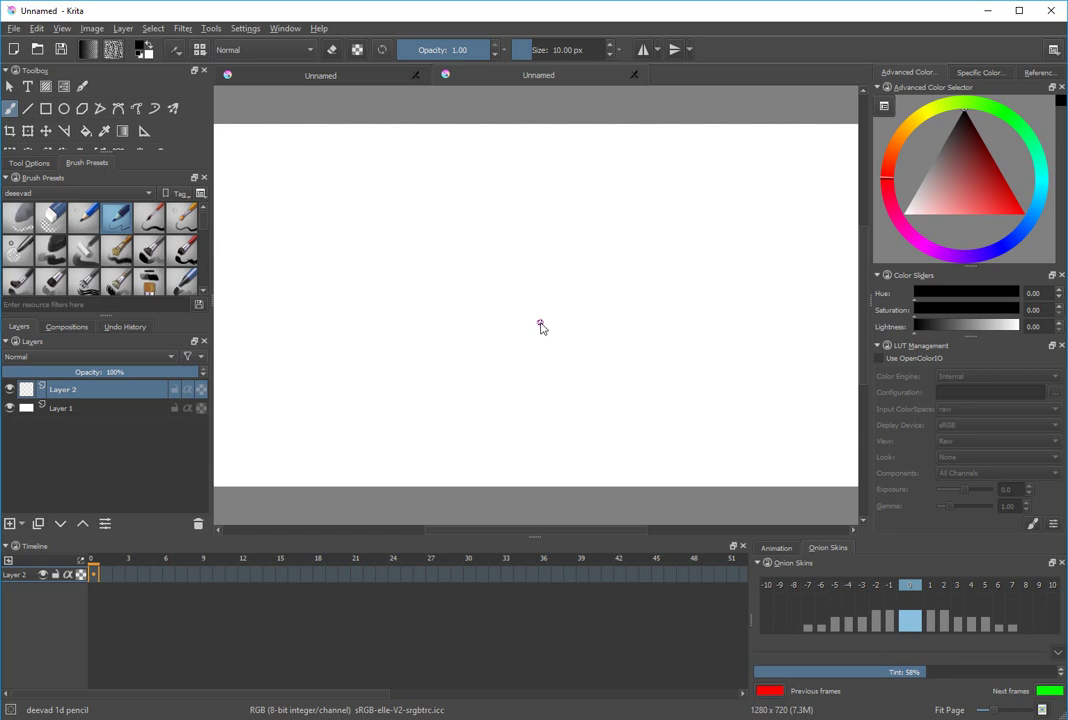
Step: Switch to the deevad 1c pencil sketch brush and add a new keyframe at frame 0 of Layer 2
key("slash")
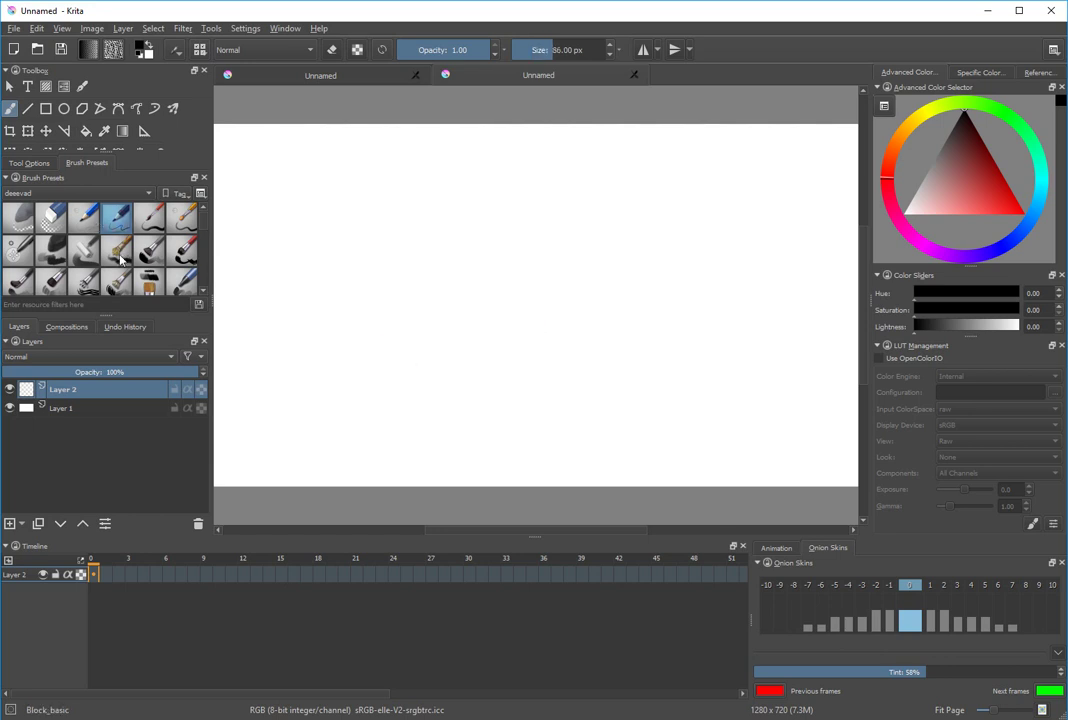
left_click(97, 225)
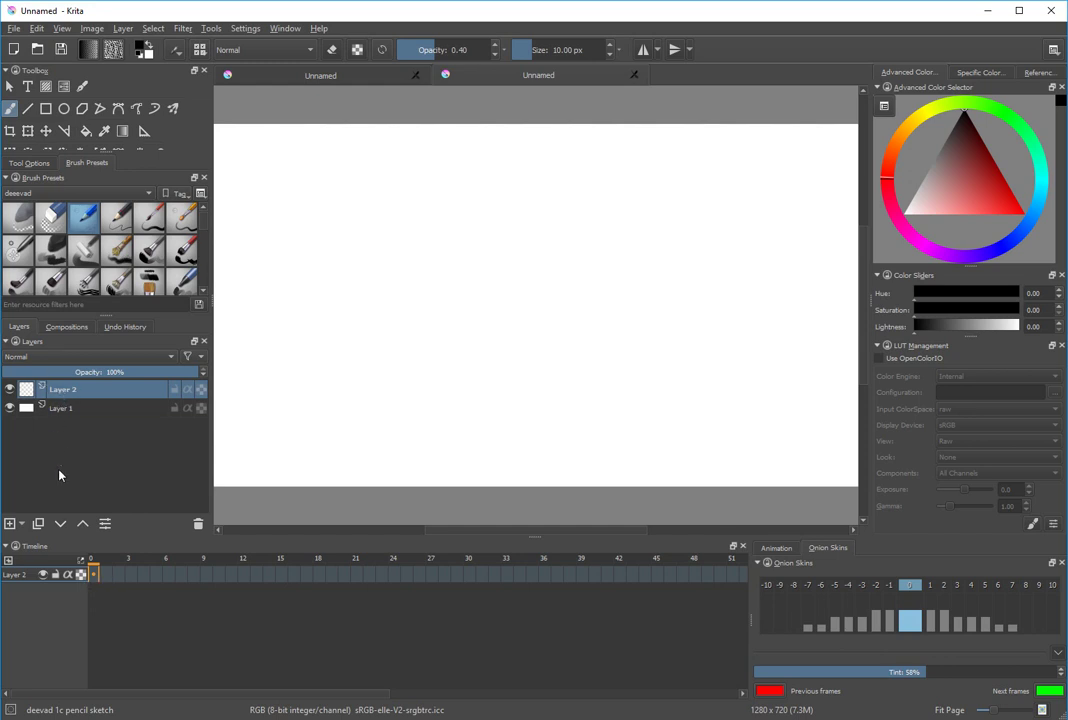
right_click(92, 577)
left_click(120, 584)
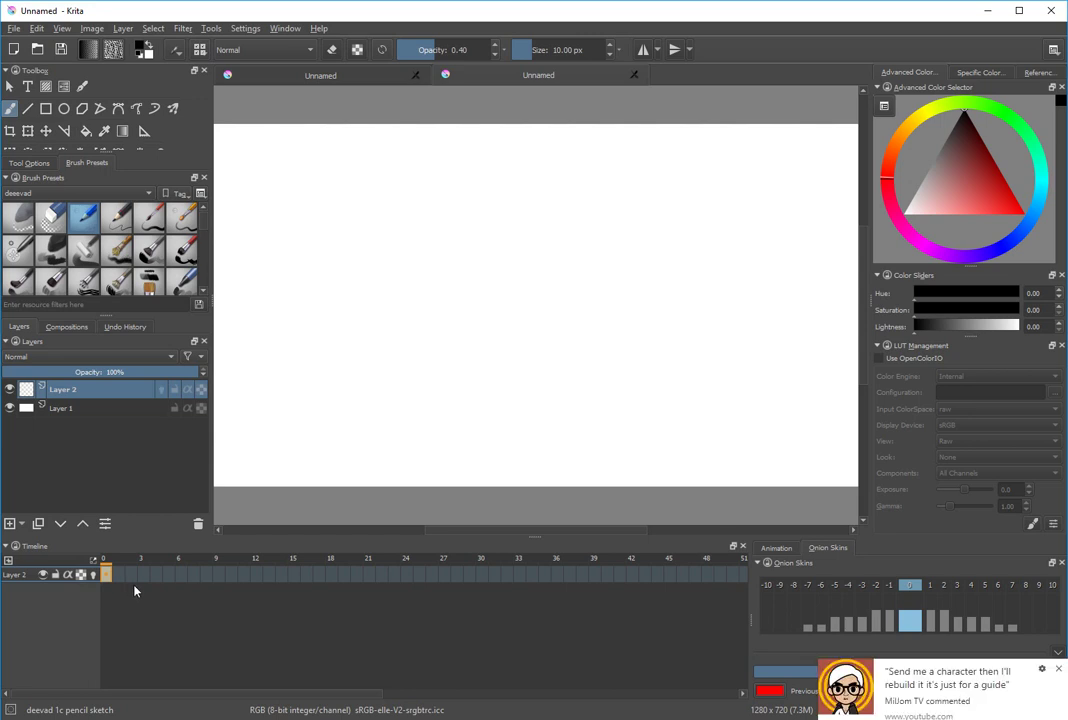
Step: Enable onion skinning on Layer 2 and sketch a pencil circle in the canvas's upper left
left_click(94, 576)
mouse_move(338, 203)
left_mouse_down()
mouse_move(268, 279)
mouse_move(362, 311)
mouse_move(332, 209)
left_mouse_up()
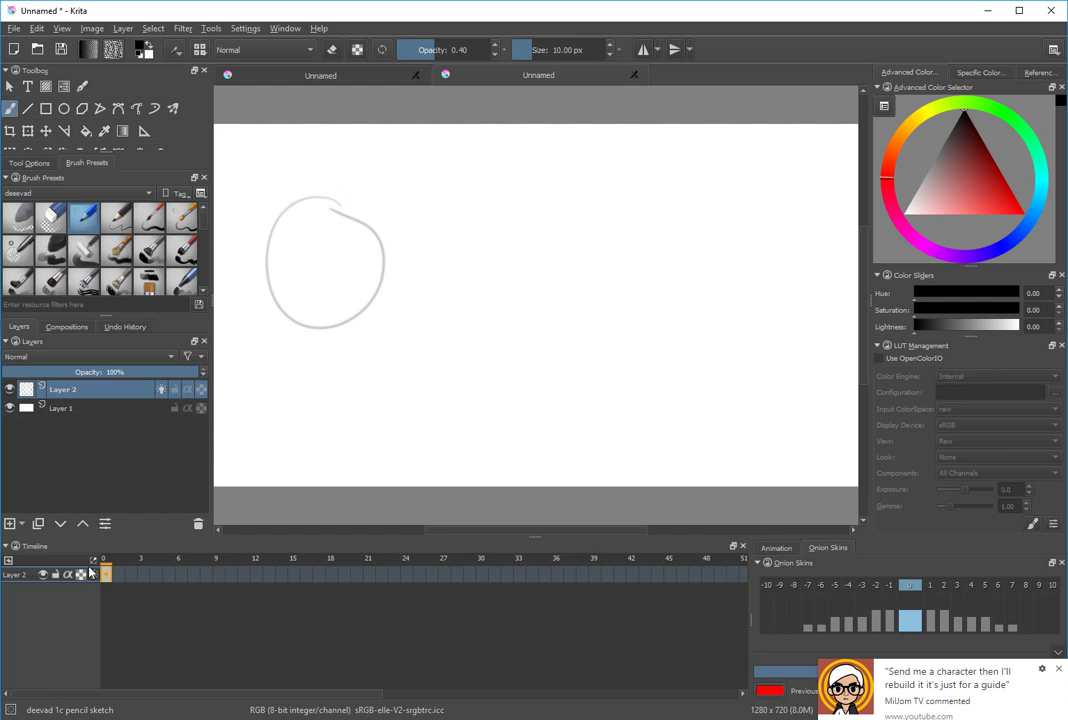
left_click(93, 575)
left_click(93, 575)
left_click(142, 576)
Step: Add a blank frame at frame 3, draw a second circle right of the first, and re-enable onion skinning
right_click(142, 576)
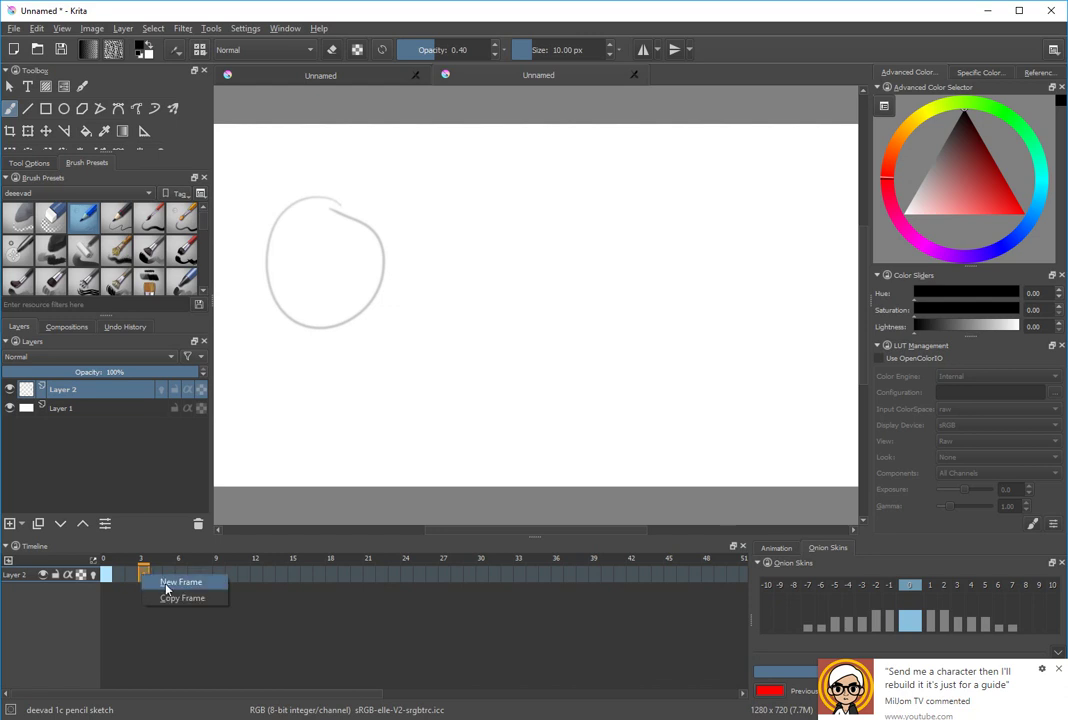
left_click(166, 586)
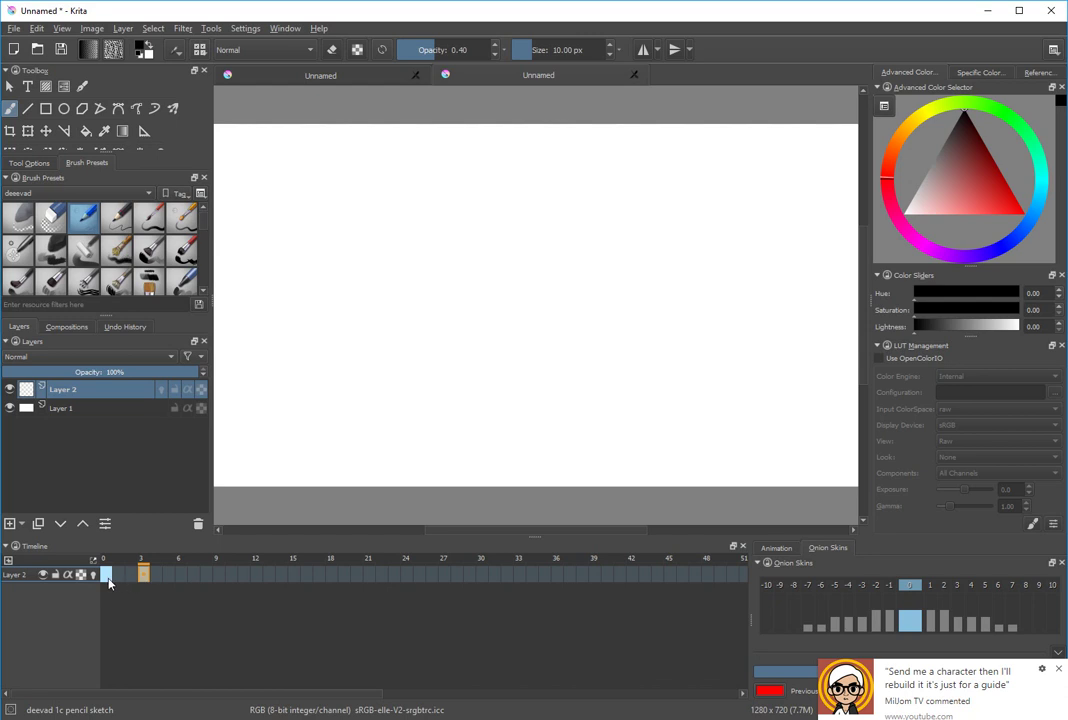
mouse_move(427, 229)
left_mouse_down()
mouse_move(486, 339)
mouse_move(405, 236)
left_mouse_up()
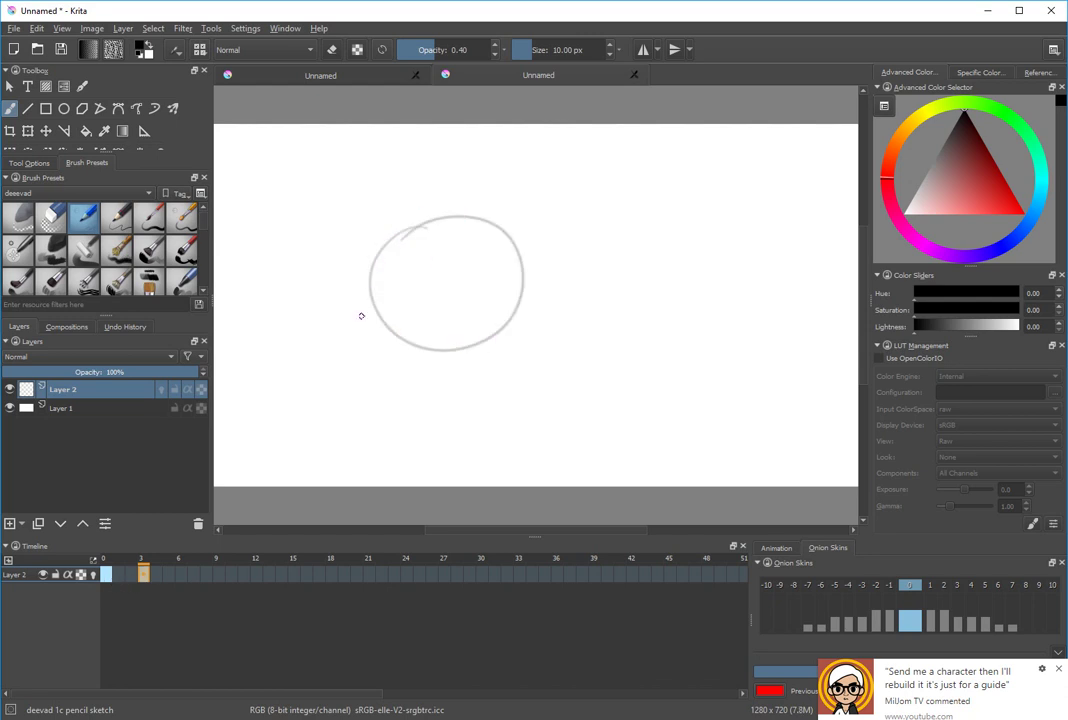
left_click(93, 575)
Step: Enable the -1 onion skin ghost and extend the top stroke of the frame-3 circle
left_click(779, 549)
left_click(820, 549)
left_click(910, 588)
left_click(143, 570)
left_click(888, 587)
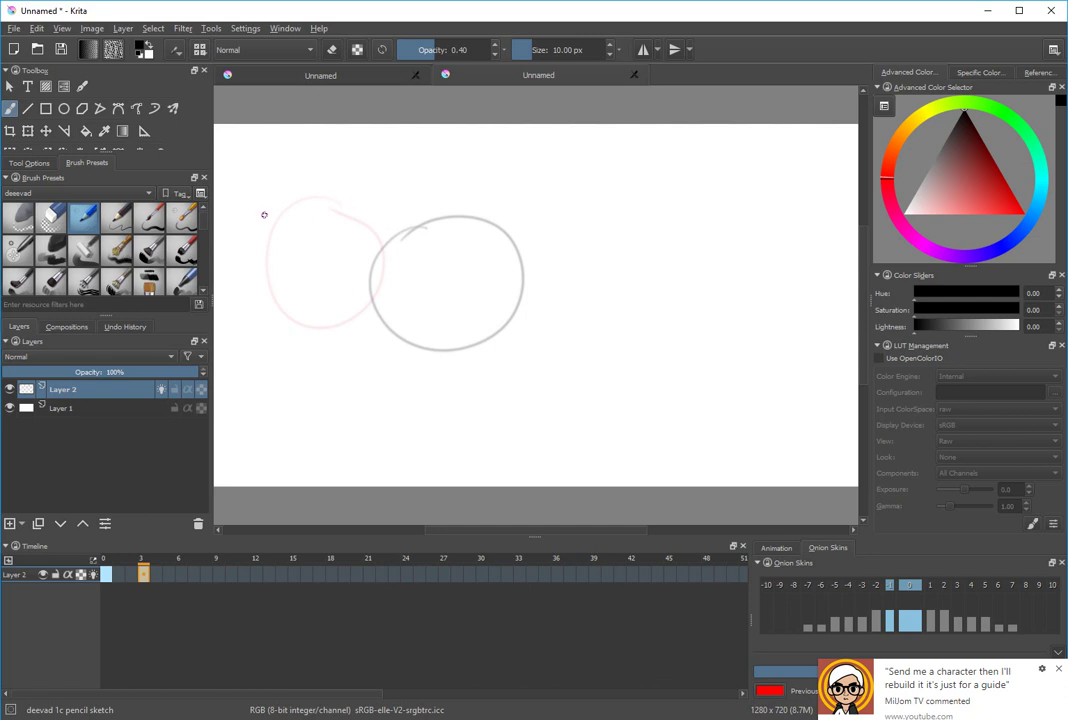
left_click_drag(406, 231, 388, 244)
left_click(106, 573)
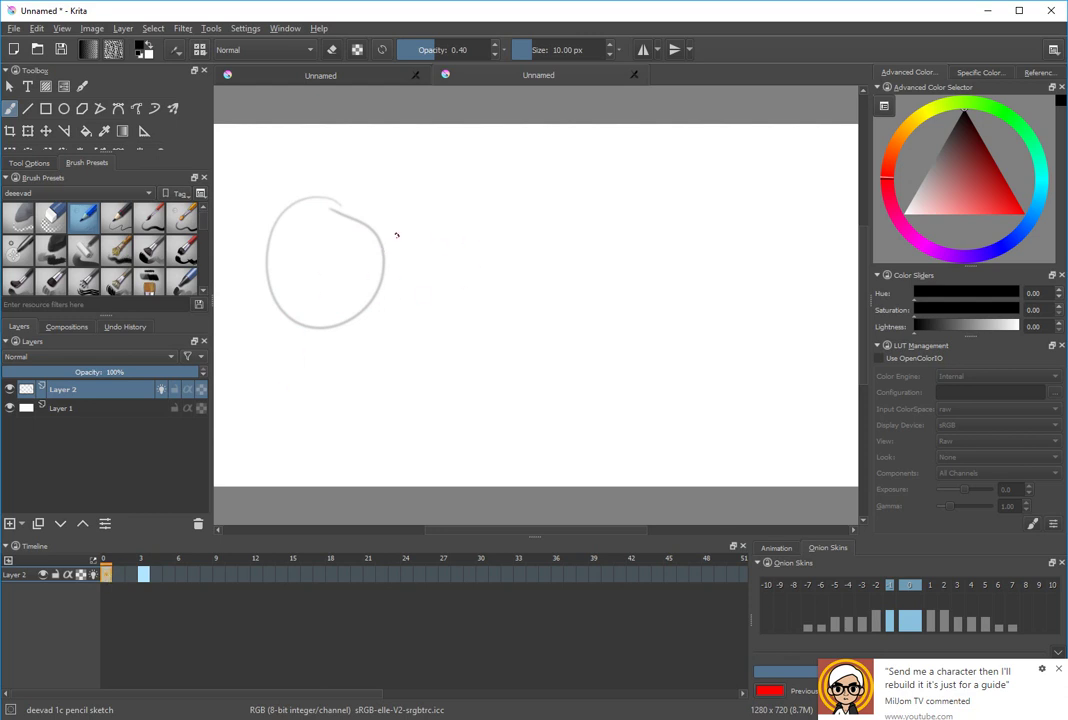
Step: Enable the +1 onion skin and flip between frames 0 and 3 to preview the motion
left_click(929, 588)
left_click(107, 563)
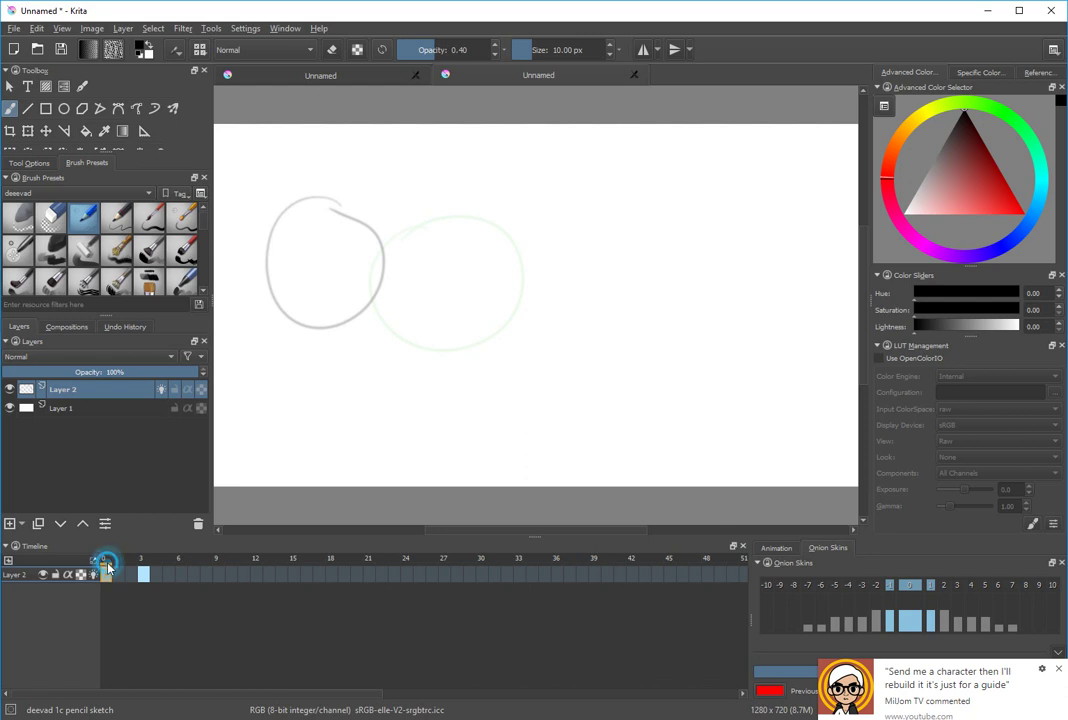
left_click(143, 573)
left_click(106, 573)
left_click(143, 573)
left_click(130, 573)
left_click(118, 573)
left_click(143, 573)
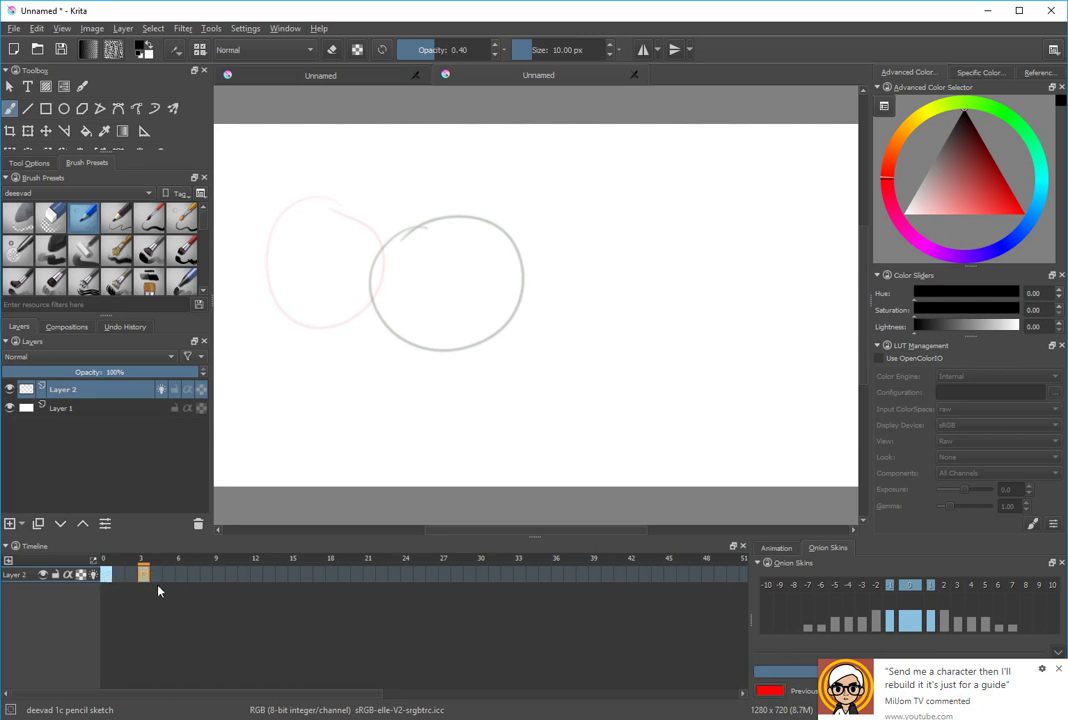
Step: Scrub the timeline from frame 3 with ghosts hidden, then re-enable the -1 previous-frame ghost
left_click(910, 587)
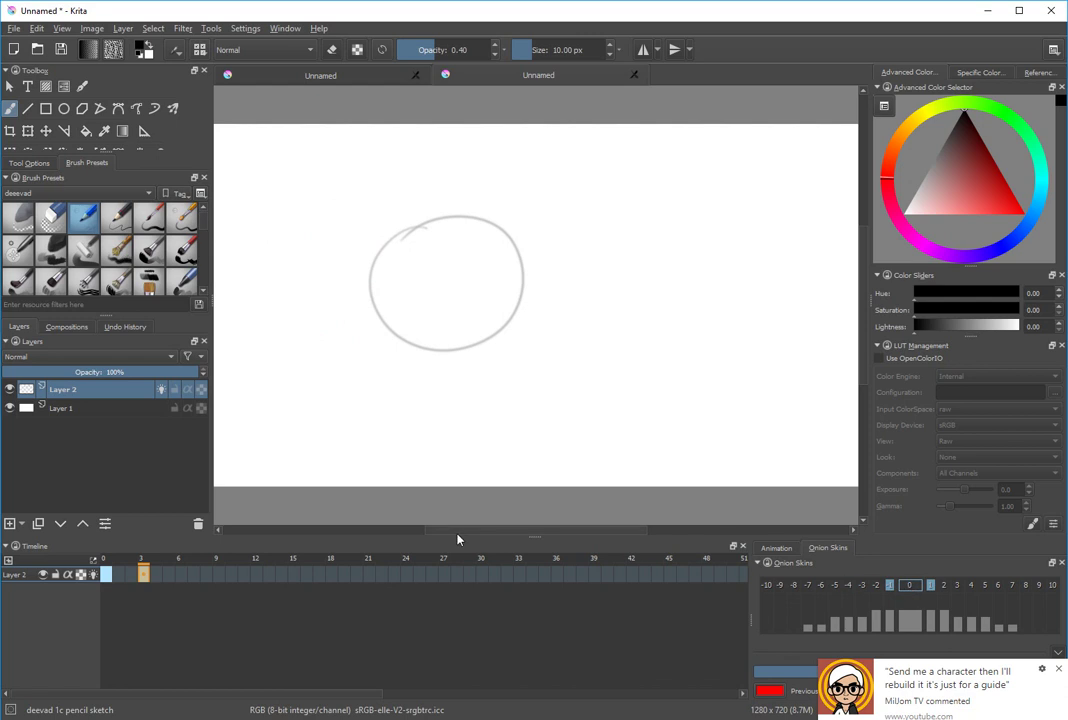
left_click(145, 563)
mouse_move(155, 567)
left_mouse_down()
mouse_move(219, 567)
mouse_move(105, 568)
mouse_move(143, 570)
left_mouse_up()
left_click(890, 588)
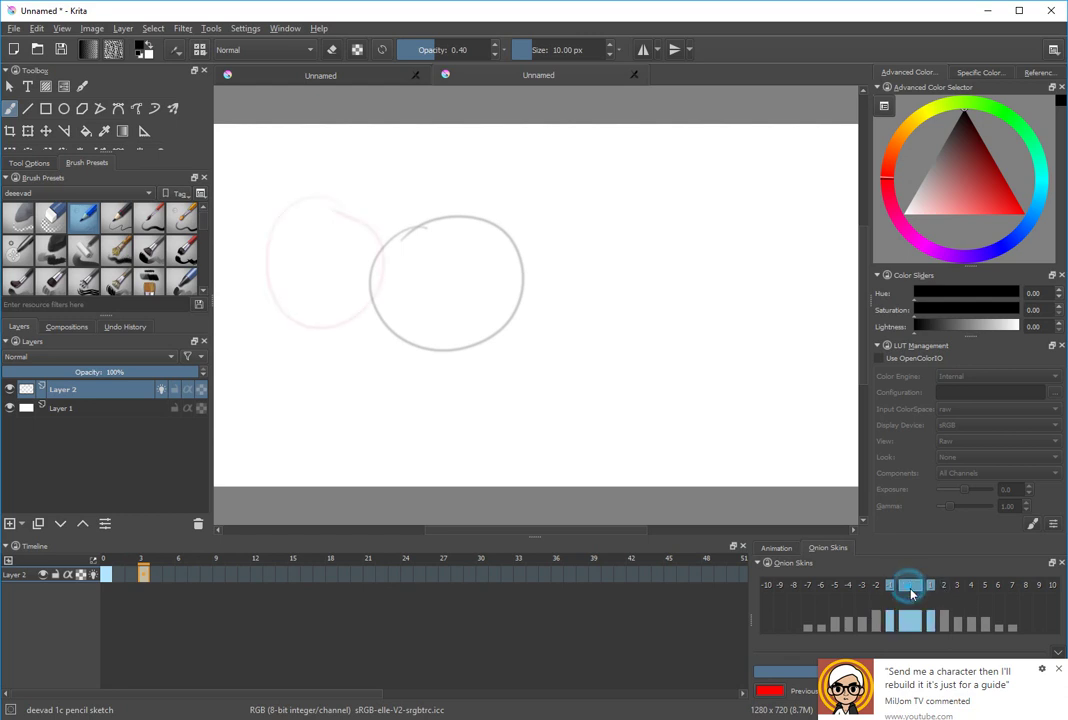